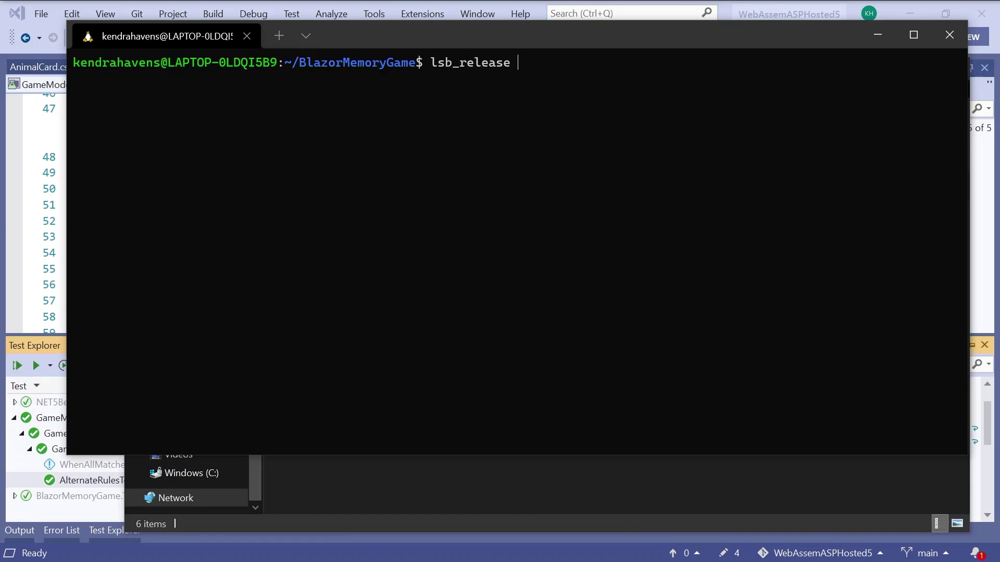
Run lsb_release -d to confirm the terminal runs Ubuntu 20.04.2.
key(Return)
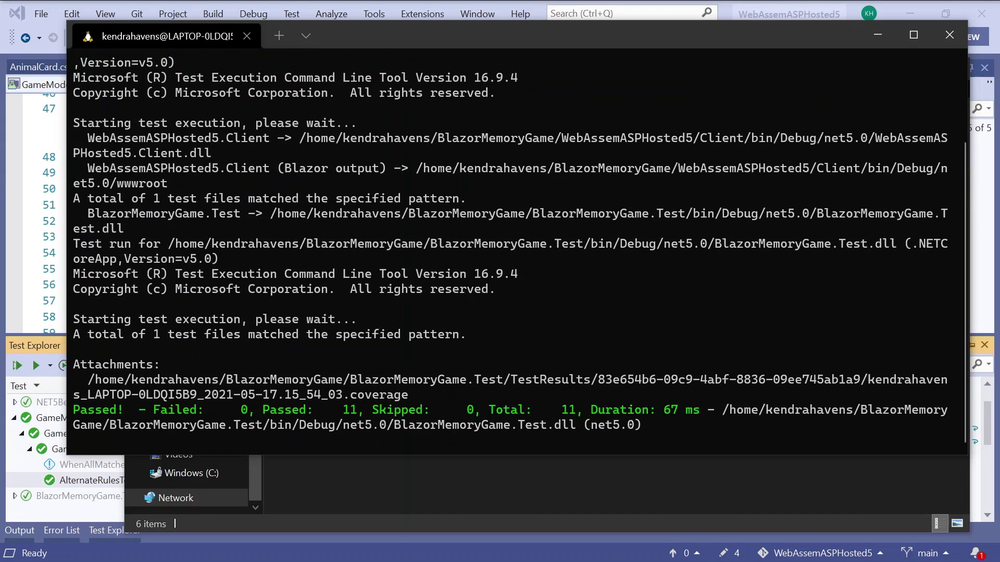
Open the .coverage file from the 14acab2b folder under WSL TestResults in Visual Studio.
click(591, 488)
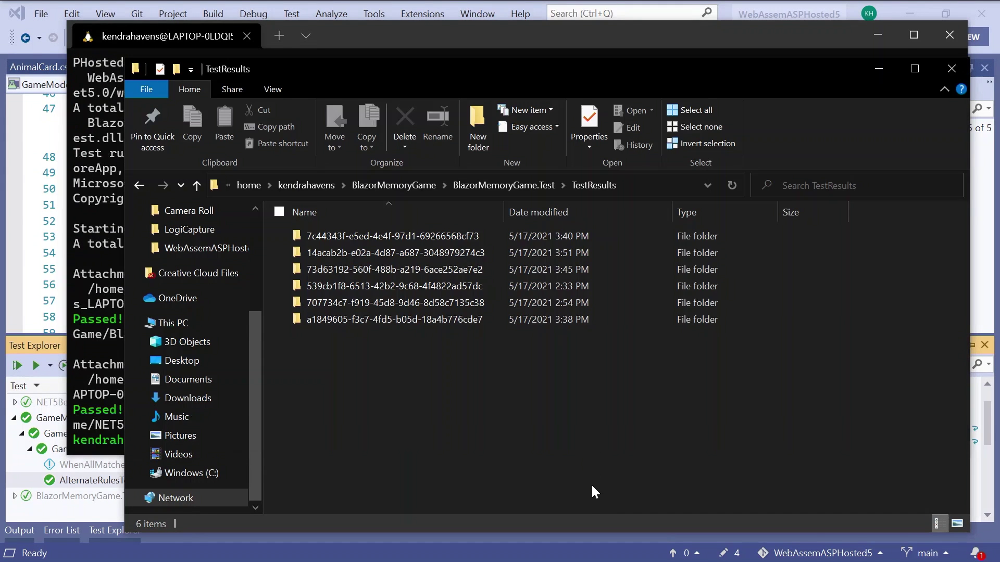
click(652, 185)
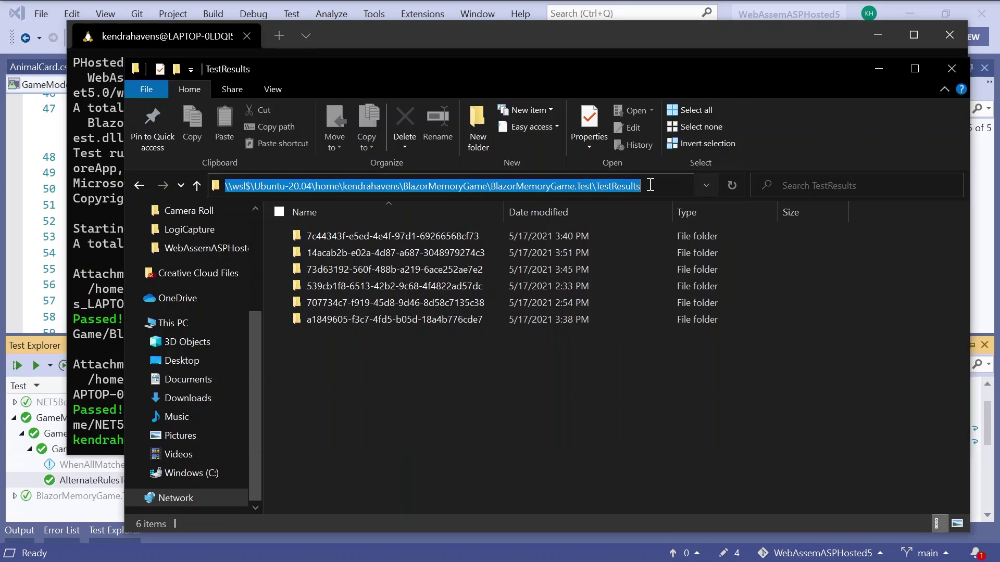
click(559, 370)
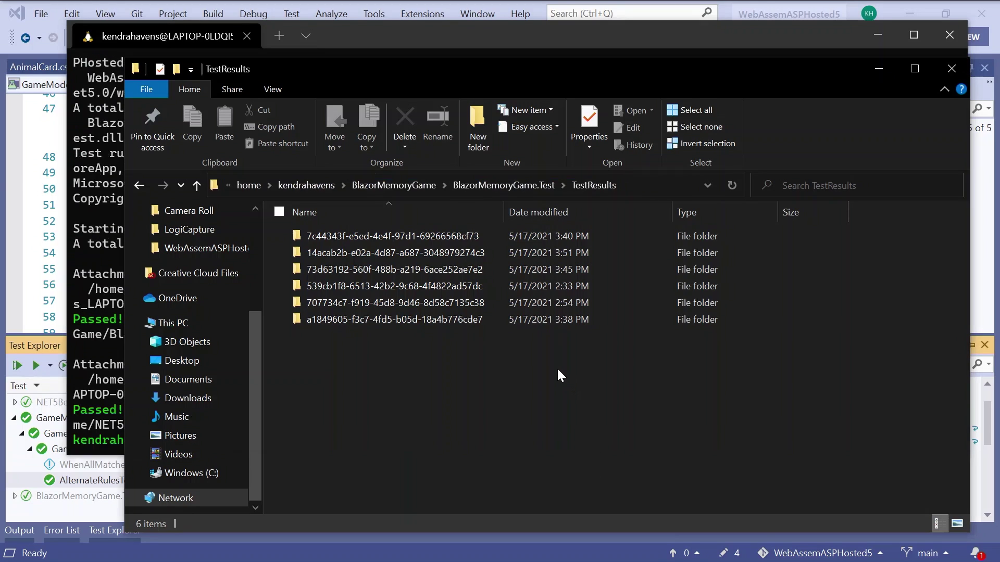
double_click(488, 253)
double_click(468, 235)
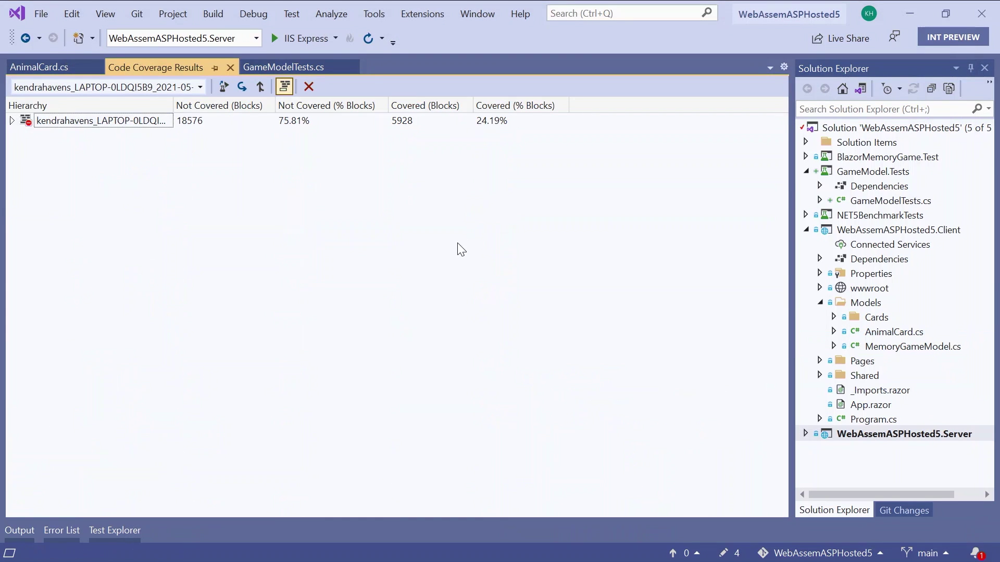
Expand webassemasphosted5.client coverage down to AnimalCard and open Create(string) with coverage colouring.
click(11, 121)
click(25, 150)
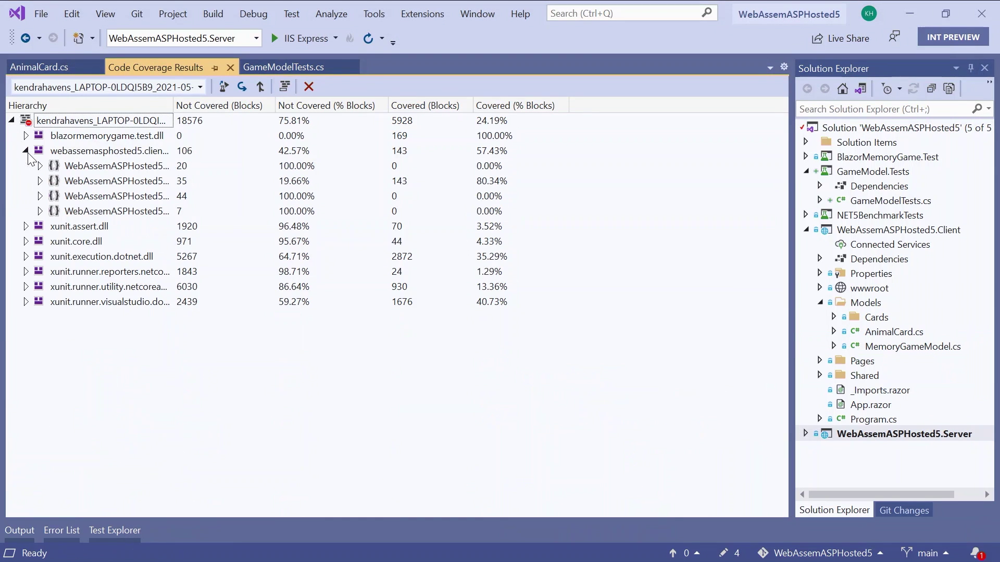
click(40, 182)
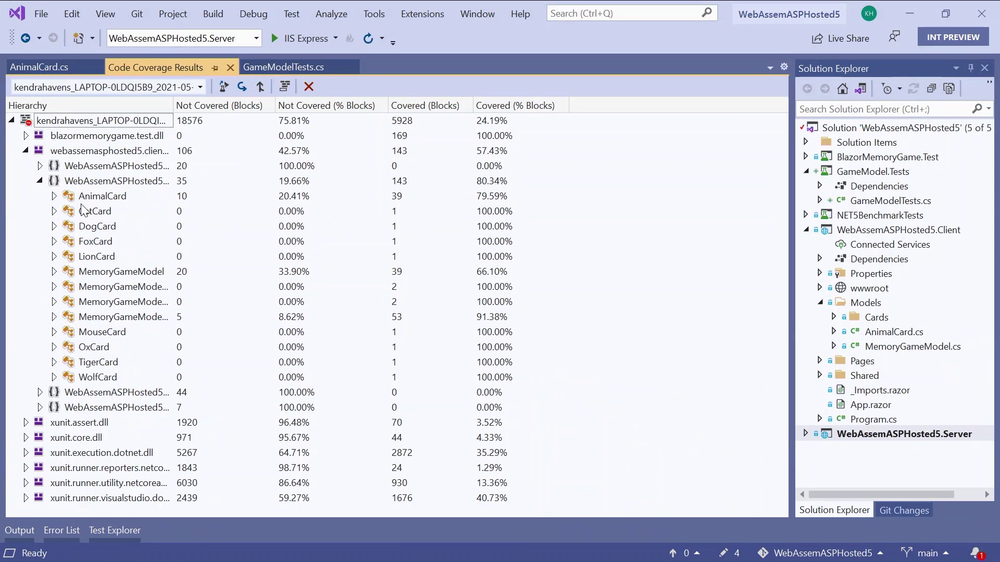
double_click(98, 198)
click(101, 212)
double_click(101, 213)
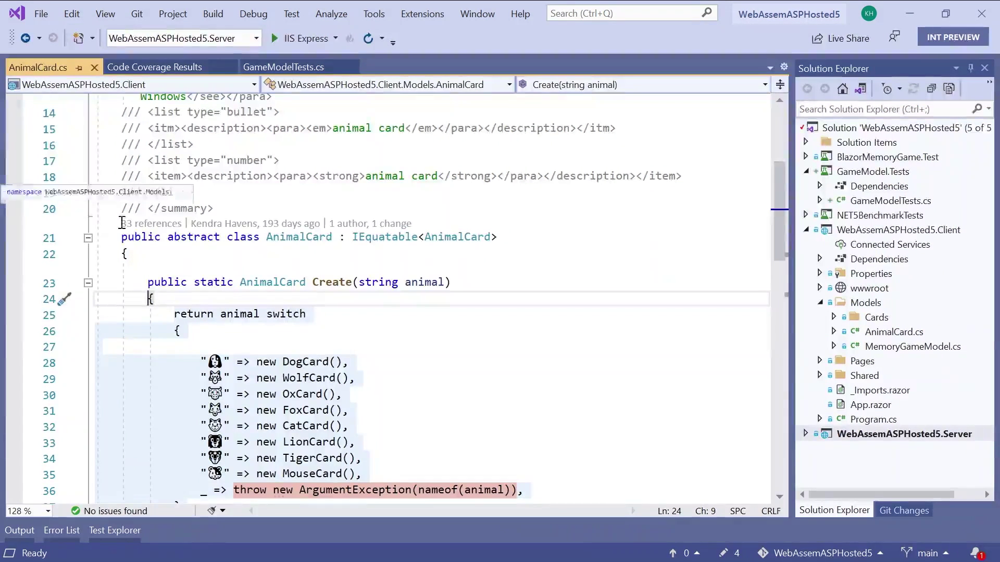
scroll(484, 267, down, 3)
scroll(484, 266, down, 2)
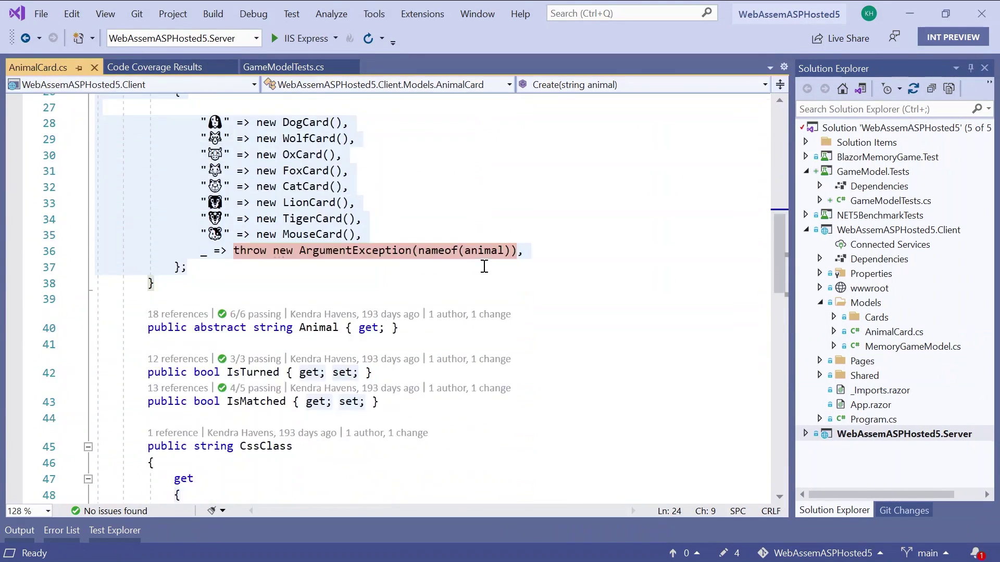
scroll(483, 266, down, 3)
scroll(484, 266, down, 2)
scroll(484, 268, down, 2)
scroll(484, 267, down, 1)
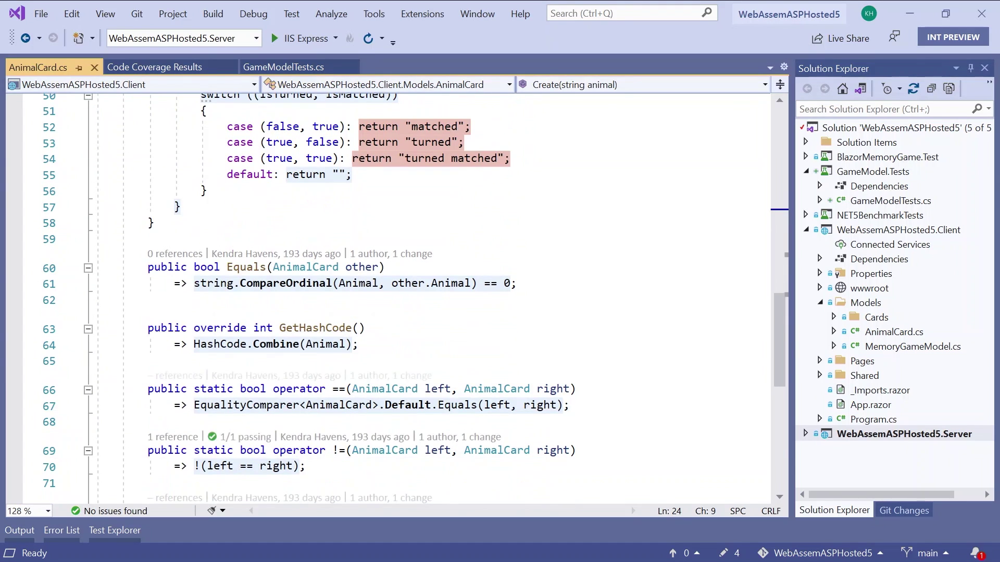
key(super)
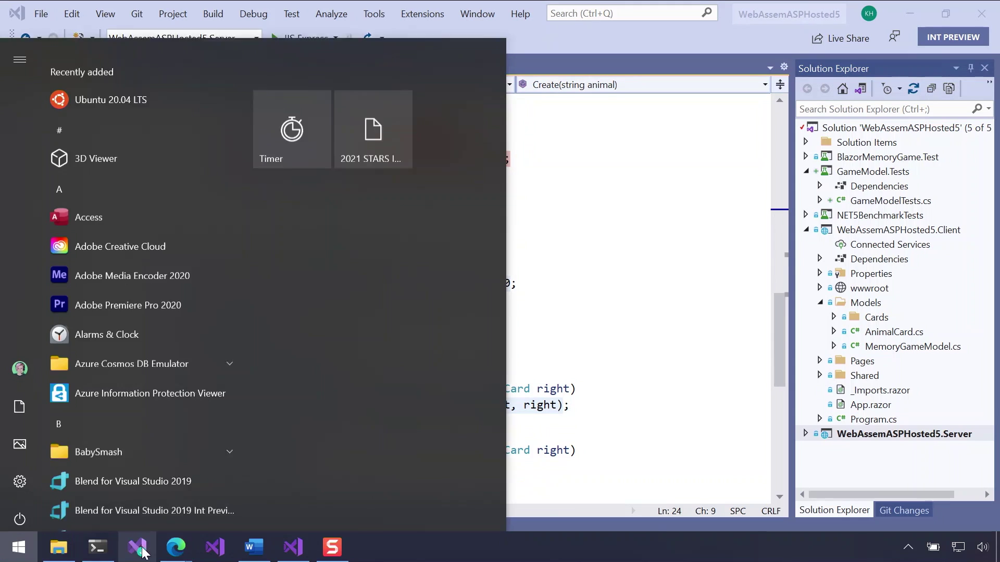
Review the pull request's diff coverage: 39/42 changed lines (92.86%) against the 70% target.
click(209, 499)
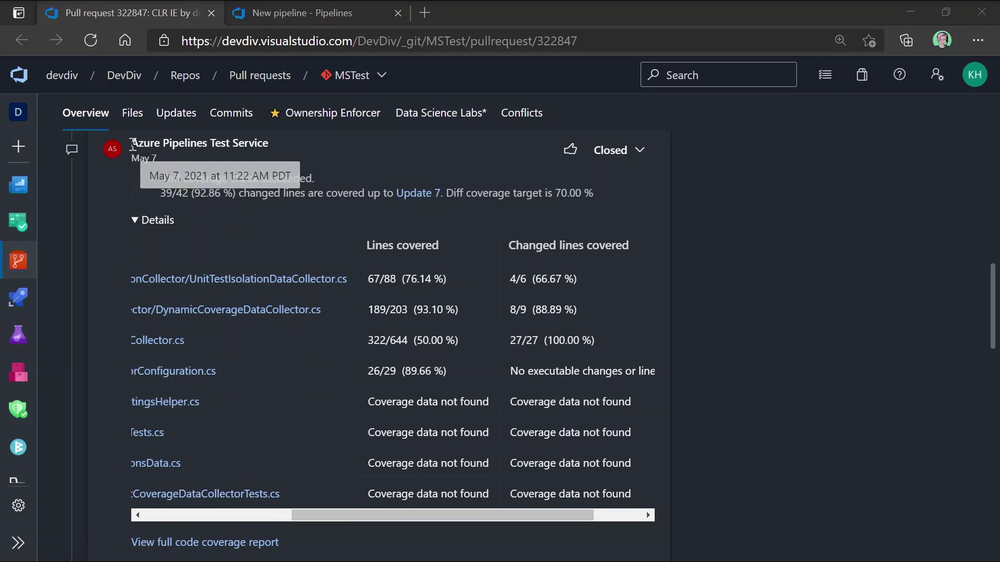
drag(133, 144, 300, 159)
click(173, 185)
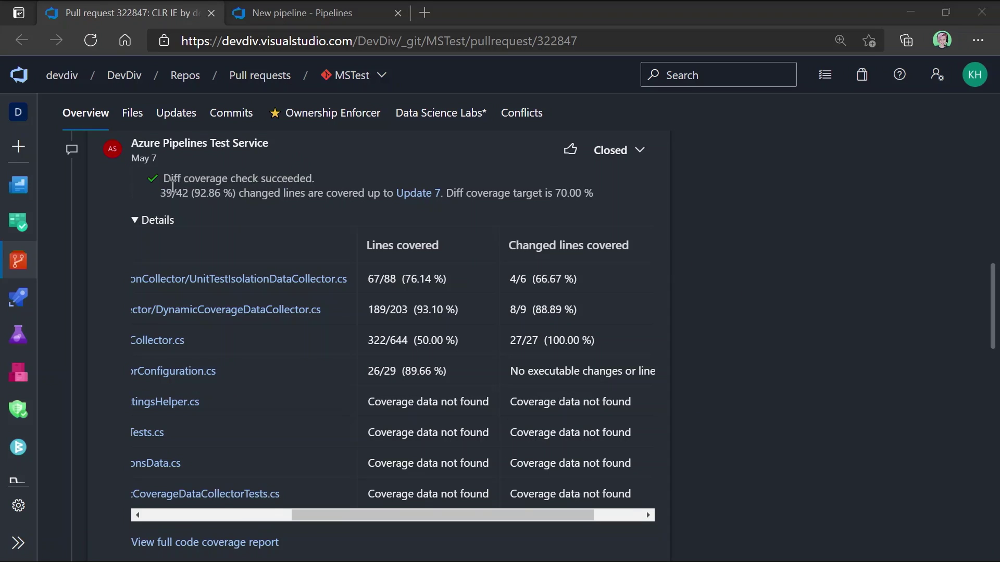
drag(161, 183, 581, 213)
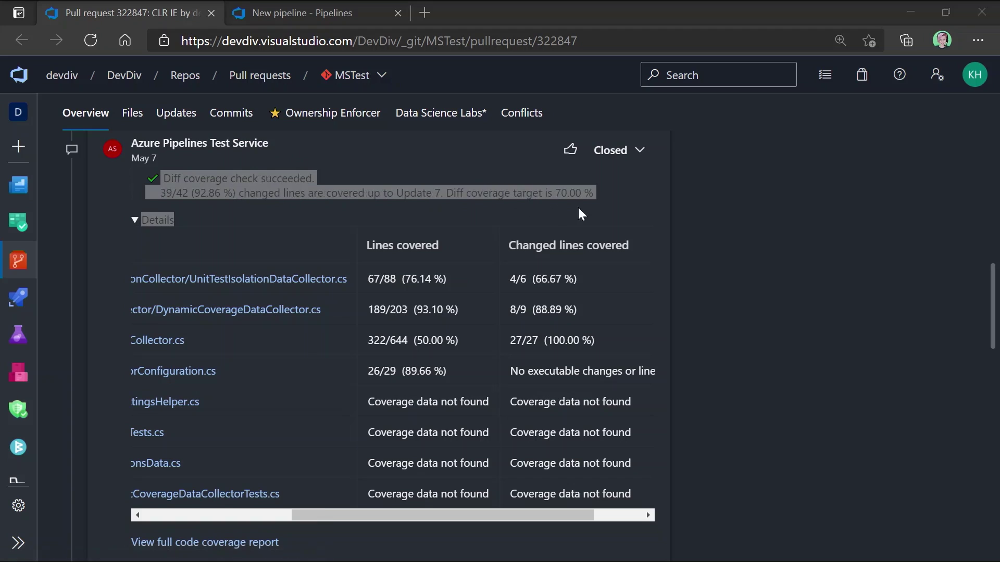
click(731, 208)
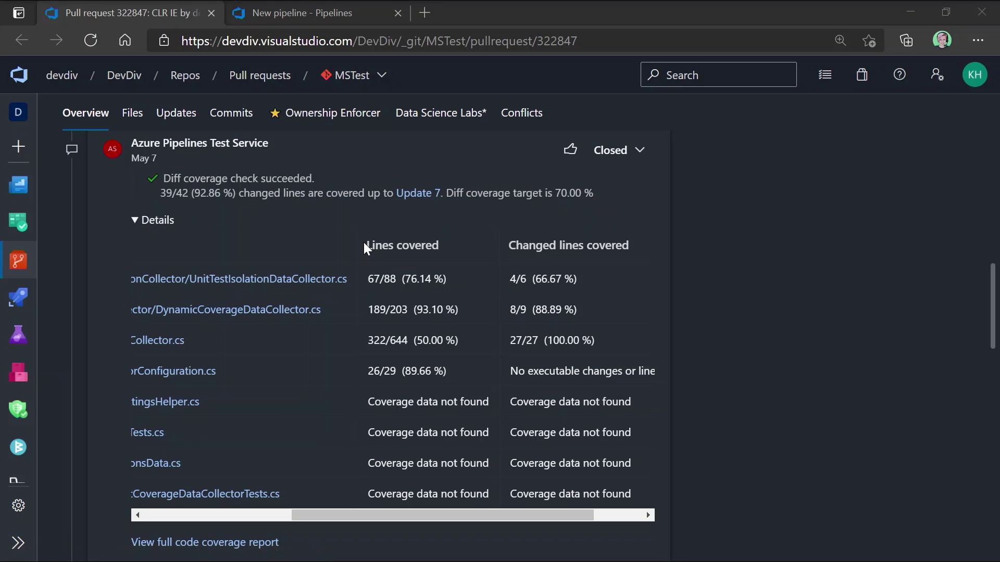
drag(364, 245, 655, 400)
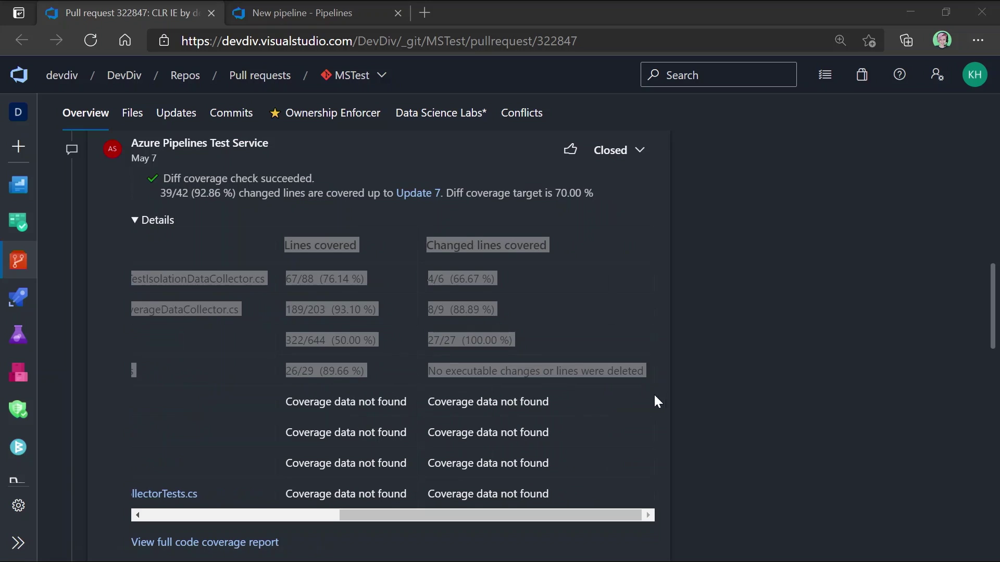
click(633, 415)
drag(600, 519, 583, 517)
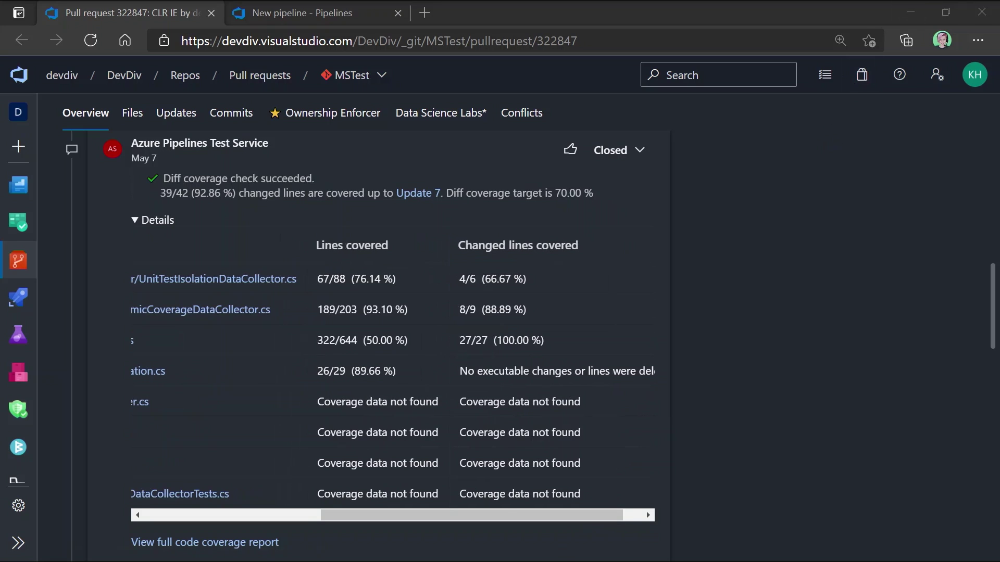
key(super)
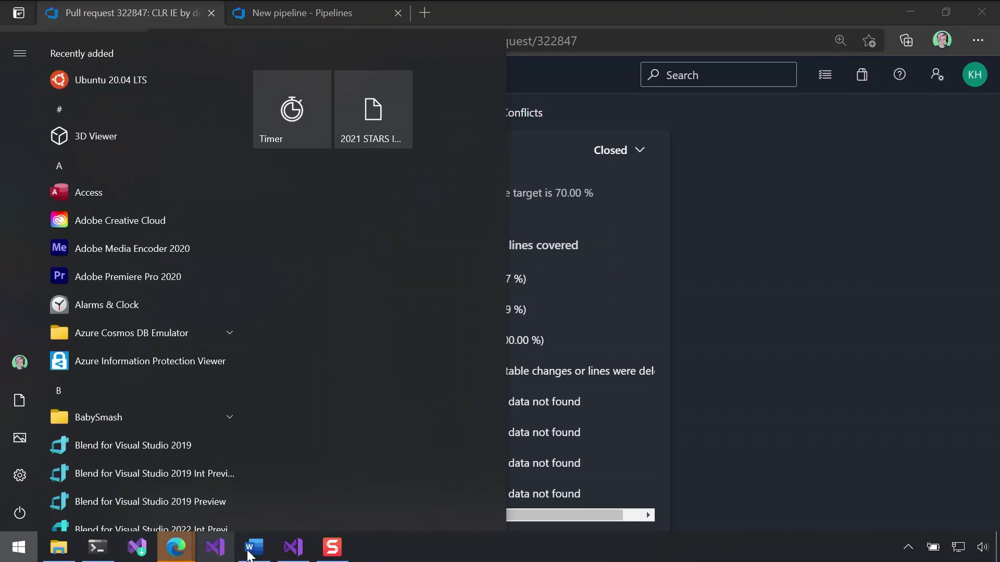
click(293, 547)
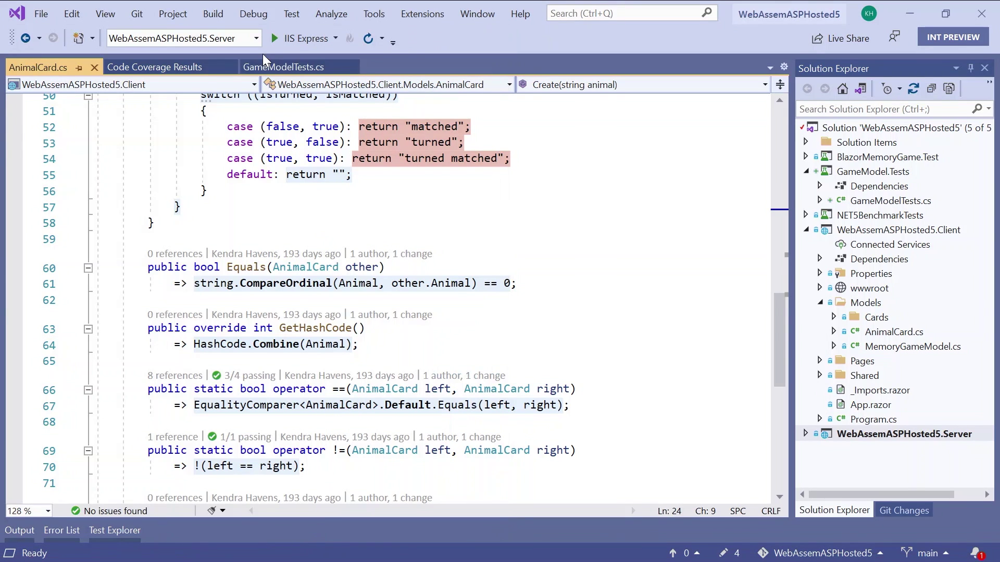
Run AlternateRulesTest from GameModelTests.cs.
click(266, 71)
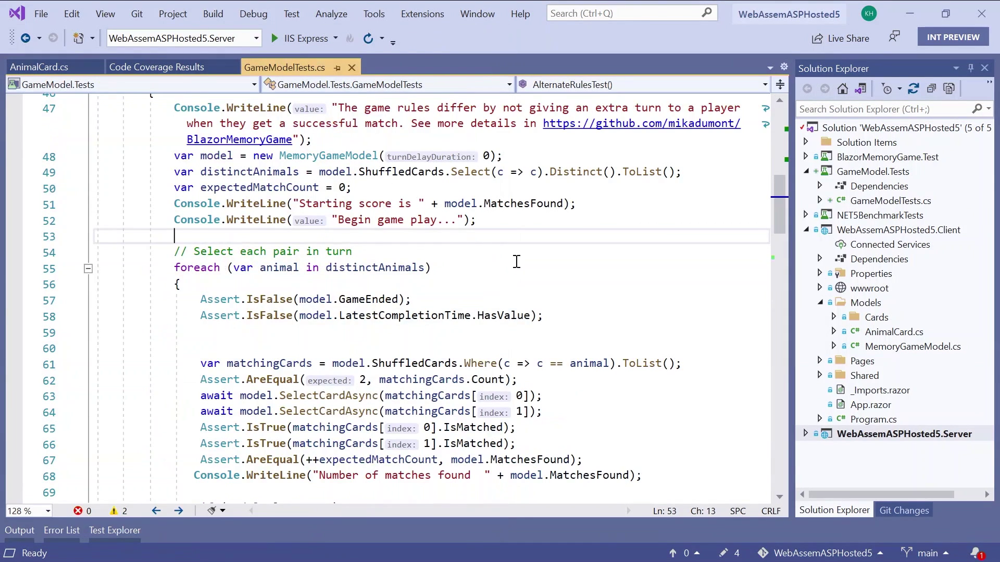
scroll(516, 261, up, 2)
drag(499, 314, 173, 298)
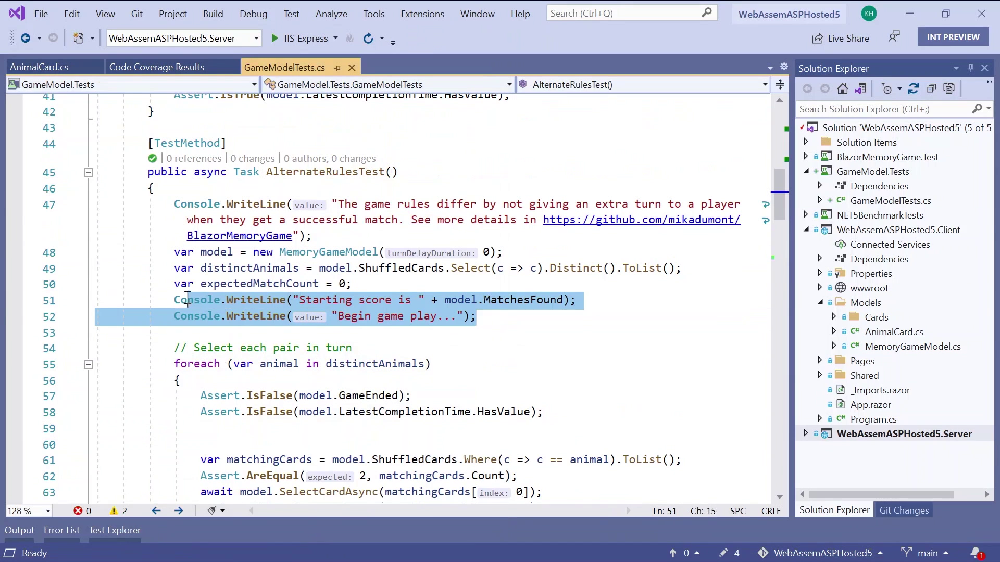
click(497, 332)
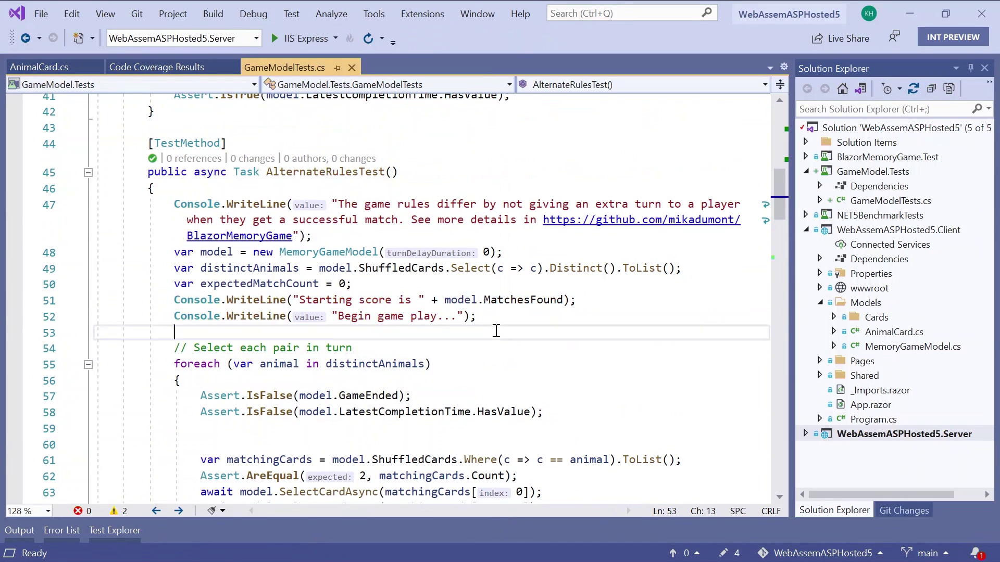
right_click(495, 332)
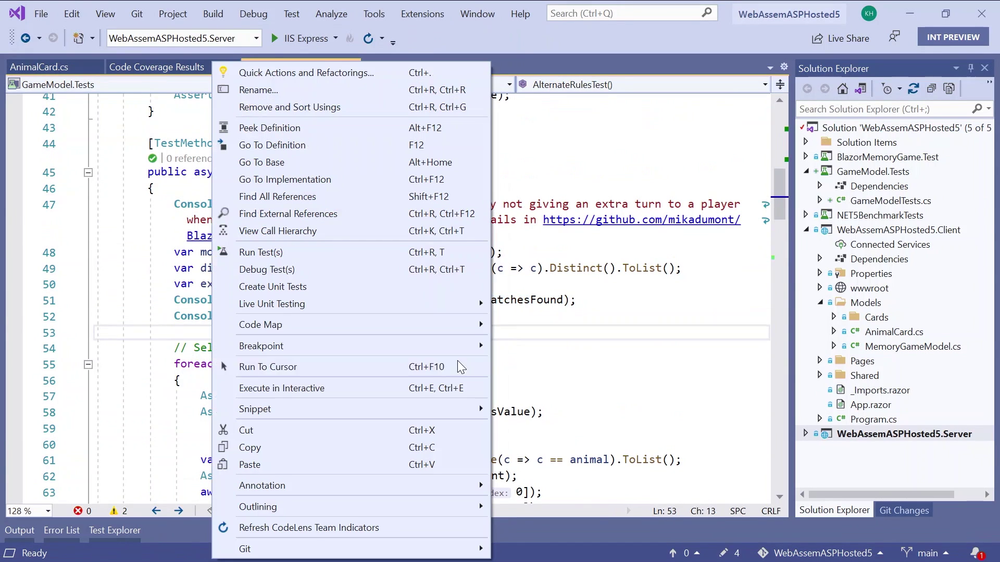
click(331, 252)
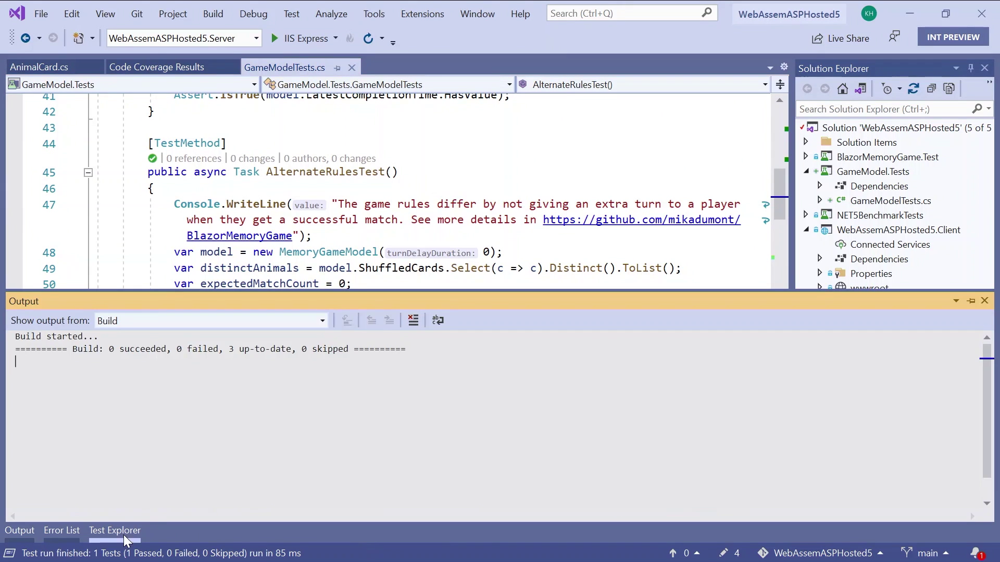
Review AlternateRulesTest's passing result and its game-play Standard Output in Test Explorer.
click(119, 537)
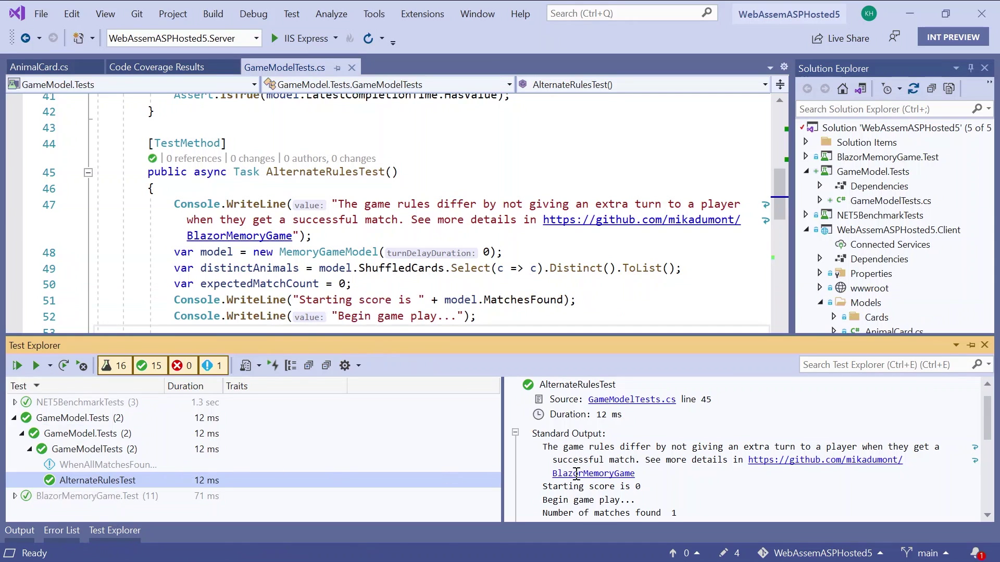
drag(735, 446, 803, 493)
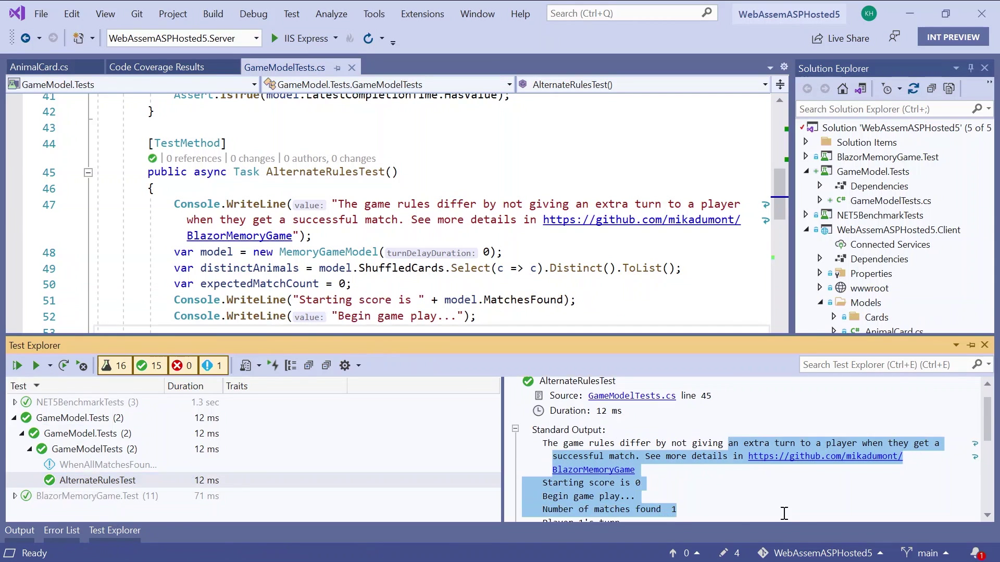
scroll(803, 493, up, 1)
scroll(804, 490, up, 1)
scroll(806, 489, up, 2)
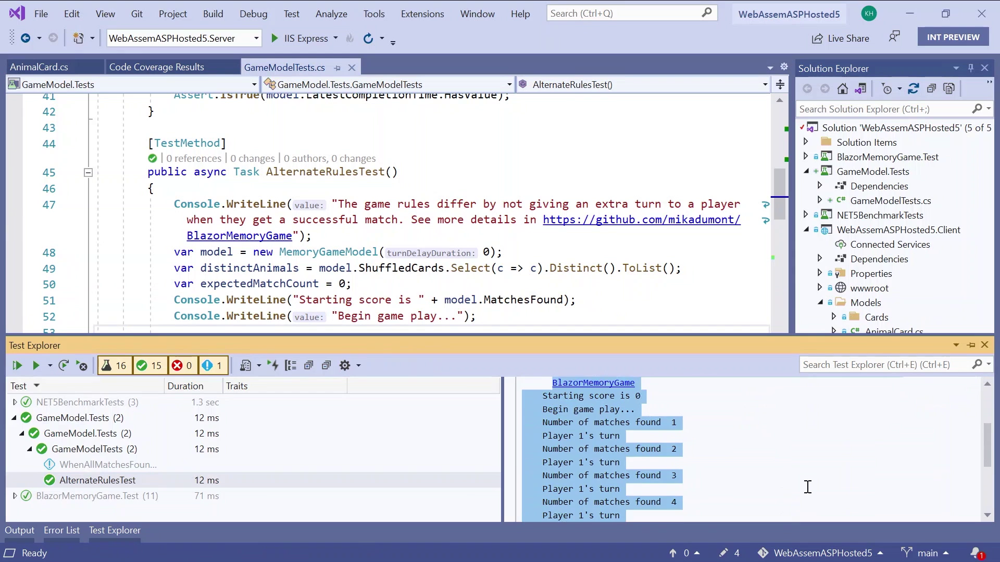
scroll(807, 487, up, 1)
click(809, 476)
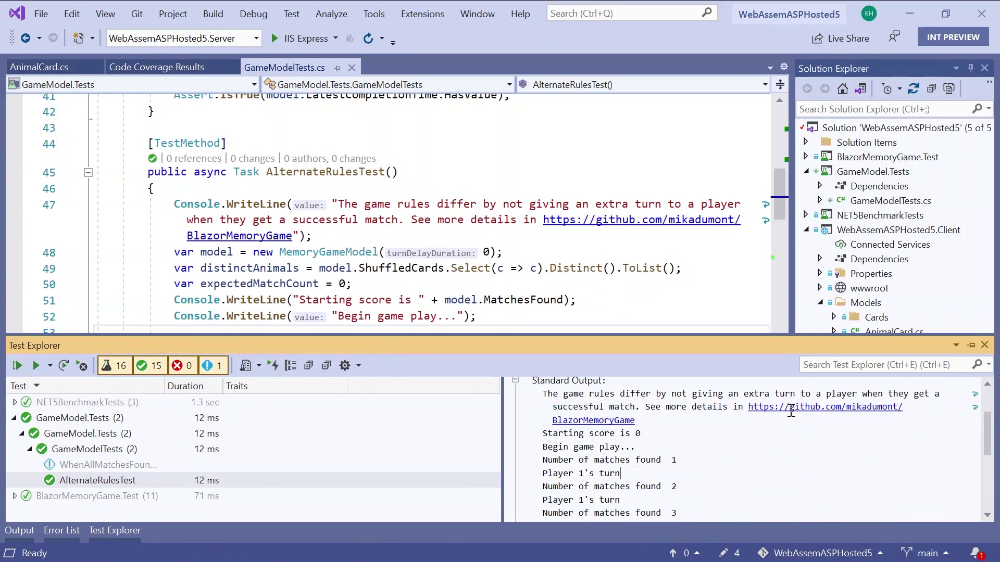
key(Up)
key(super)
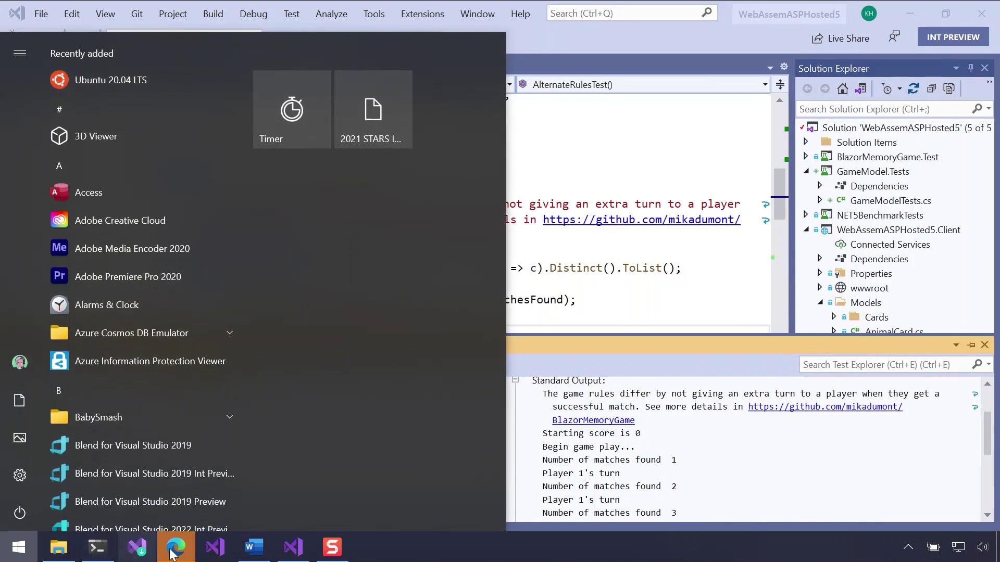
click(194, 545)
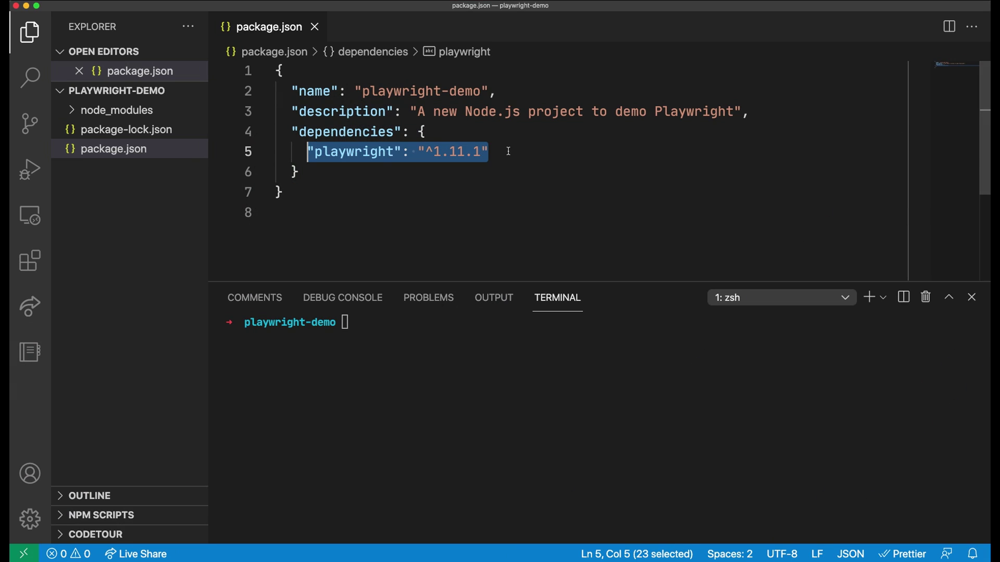
Run npx playwright codegen in the integrated terminal, opening a blank browser and Playwright Inspector.
click(516, 382)
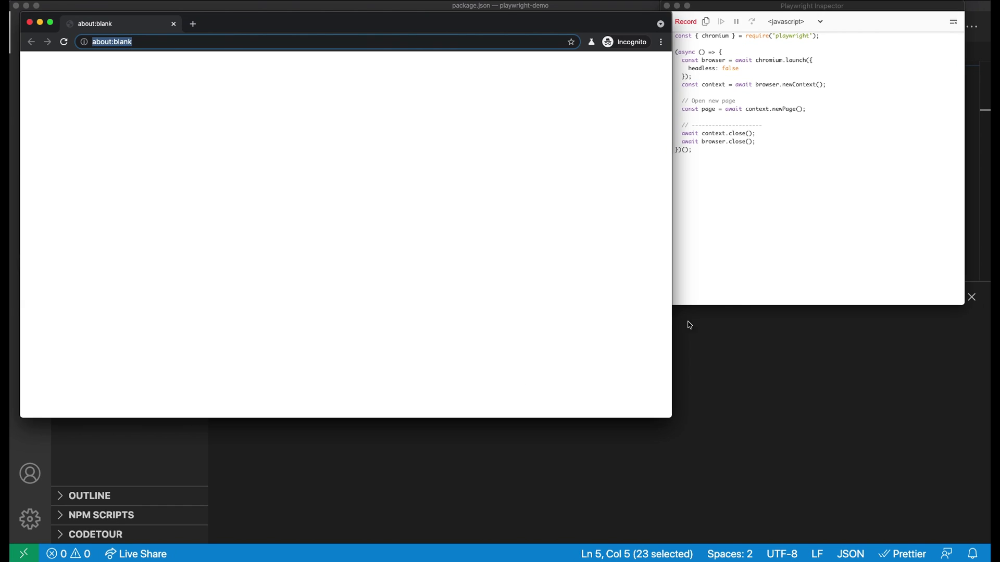
click(827, 219)
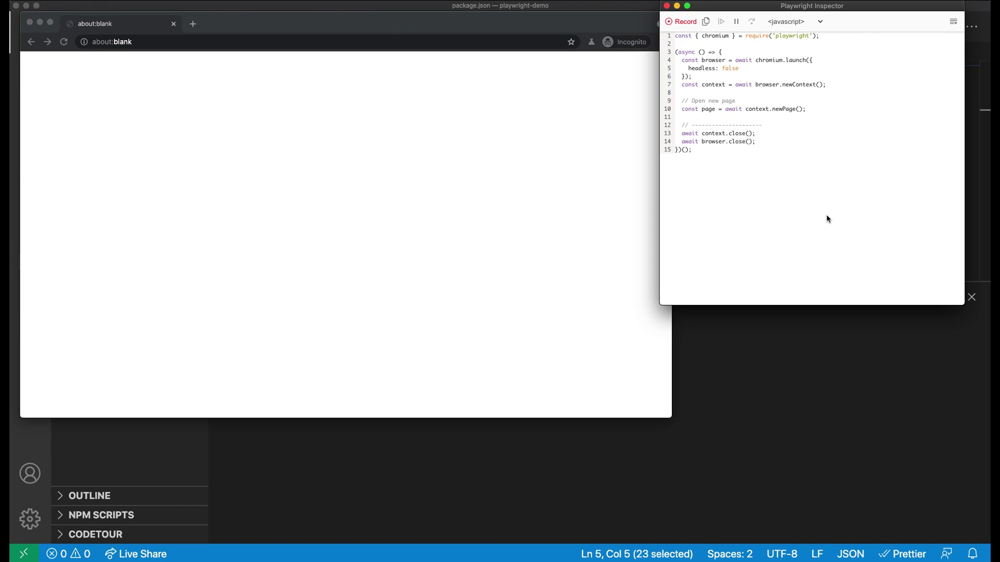
Zoom the Inspector to 175%, make it taller, and record navigating to github.com.
key(super+equal)
key(super+equal)
key(super+equal)
key(super+equal)
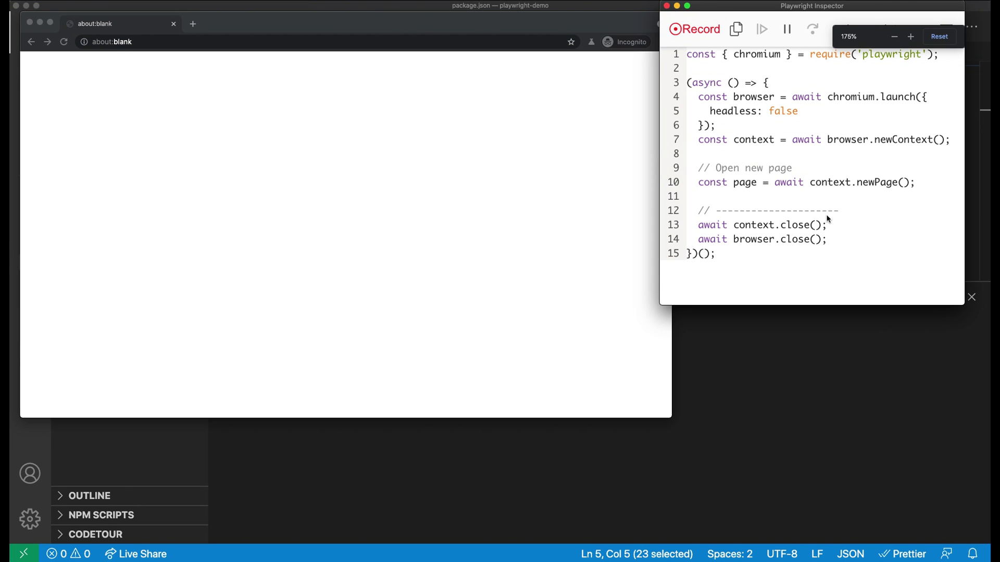
drag(831, 305, 827, 559)
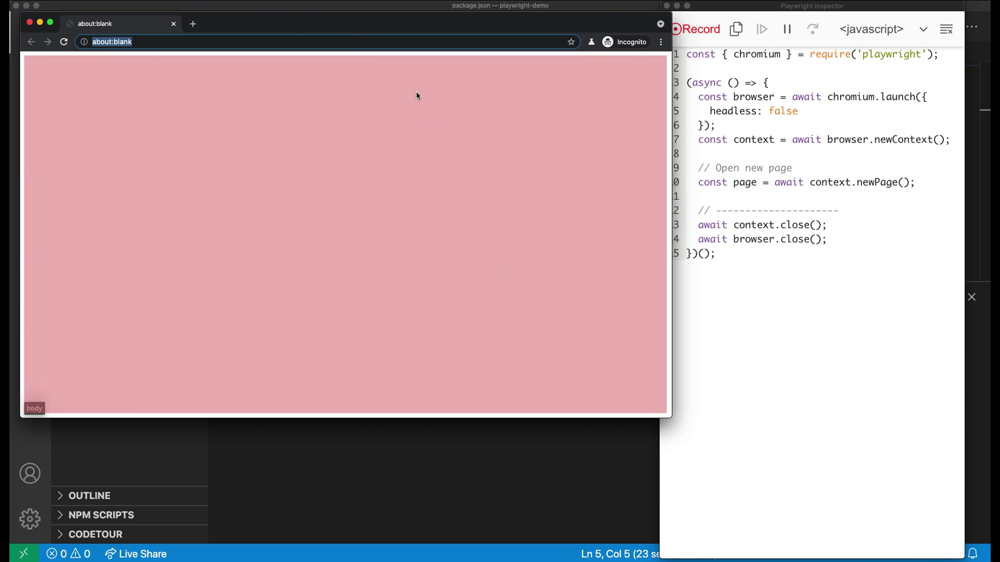
click(354, 41)
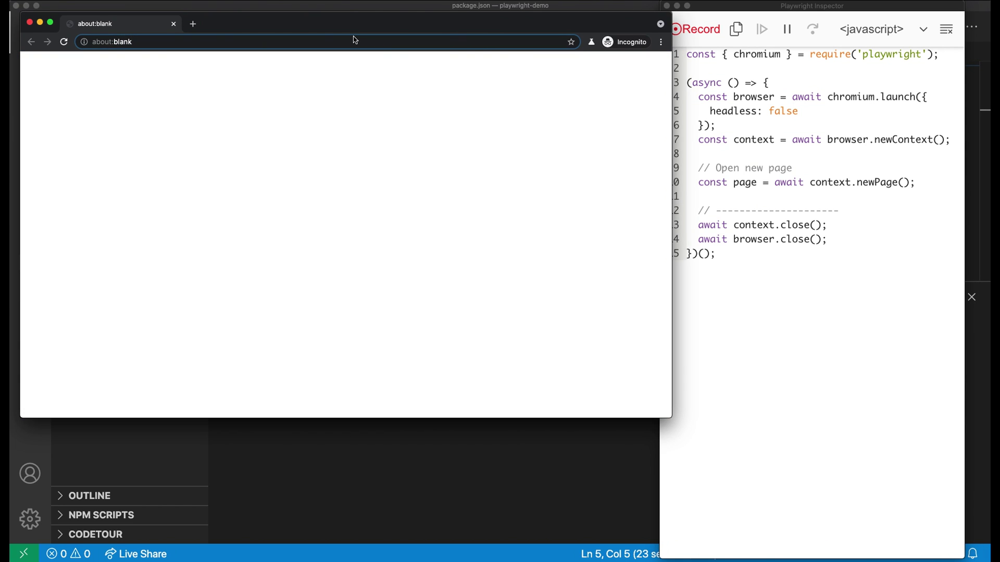
text(github)
key(Return)
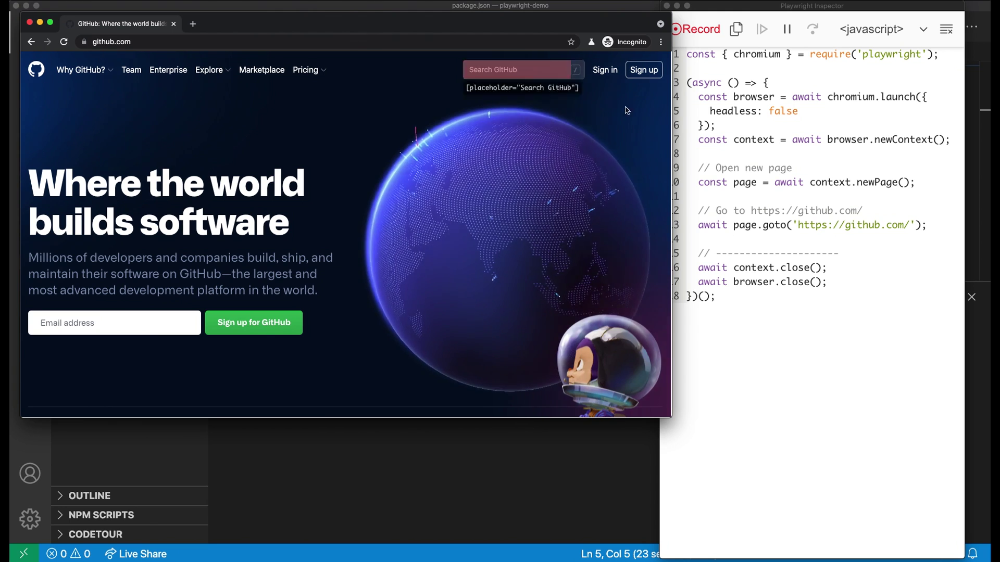
click(756, 223)
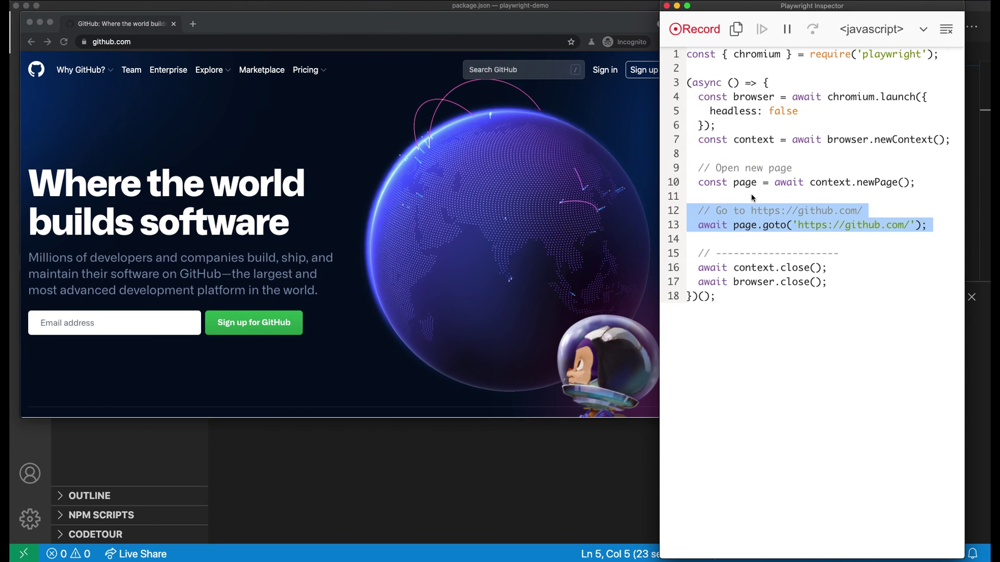
click(577, 29)
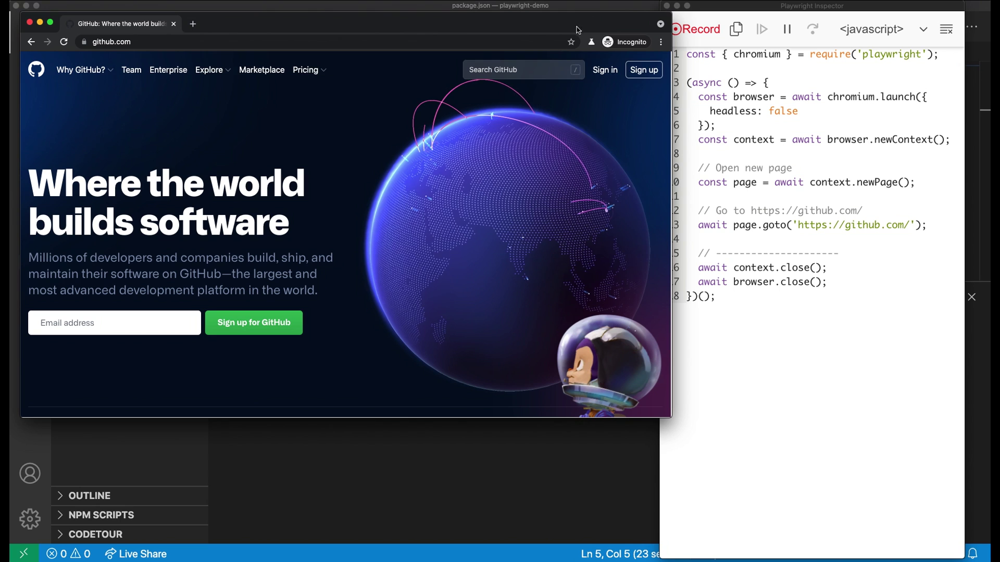
Record a GitHub search for playwright and opening the microsoft/playwright repository.
click(529, 68)
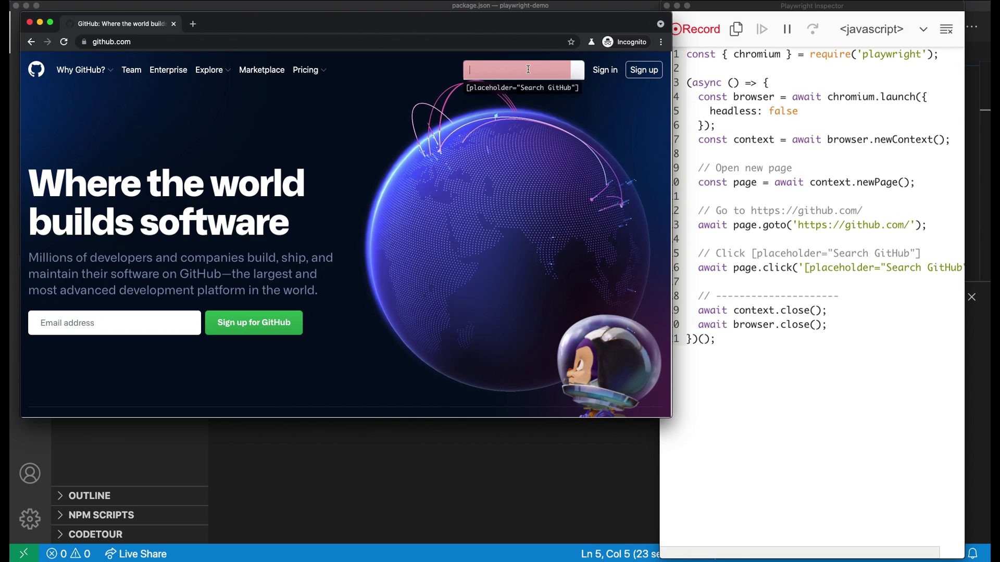
text(playwright)
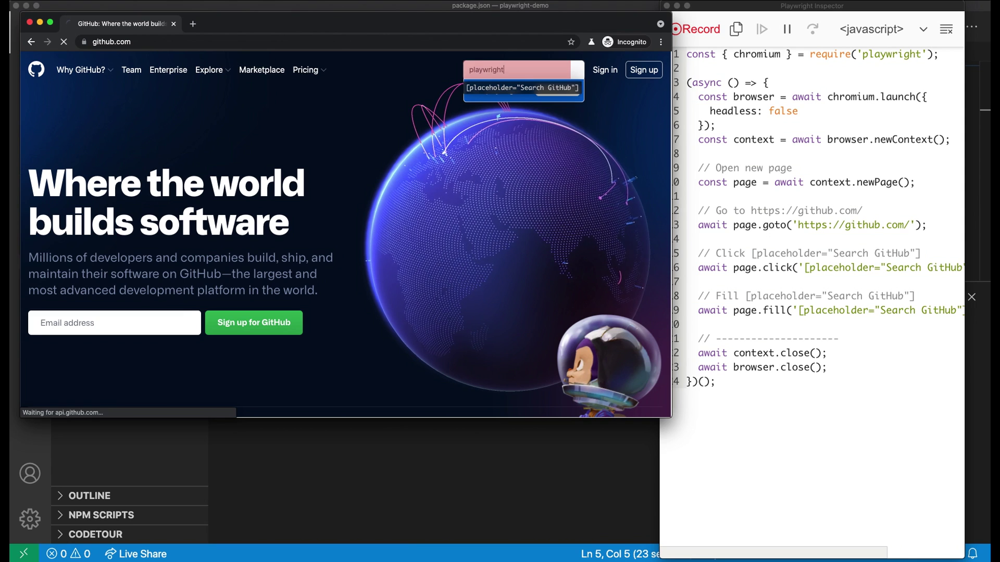
key(Return)
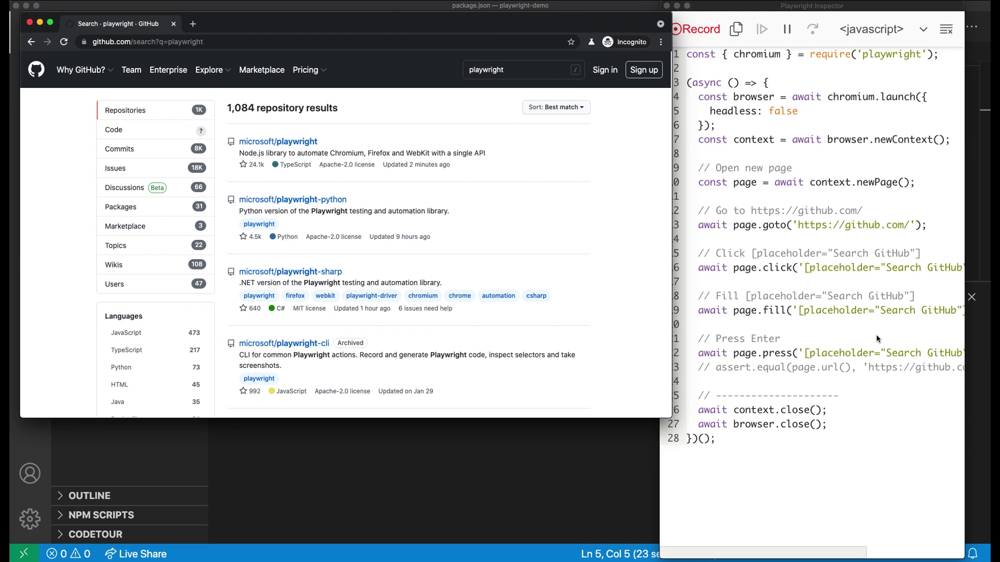
scroll(877, 338, right, 5)
scroll(877, 338, left, 5)
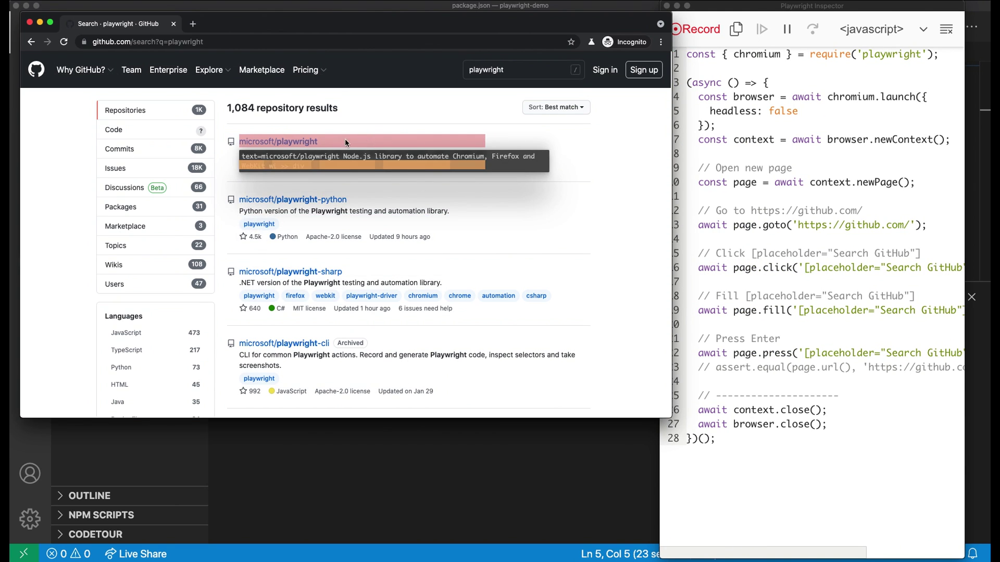
click(304, 146)
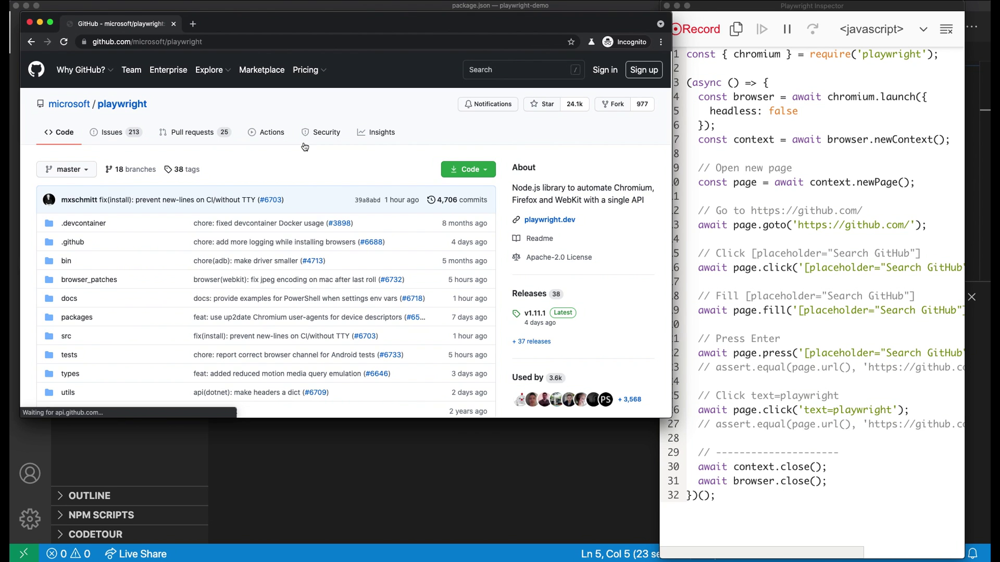
click(752, 441)
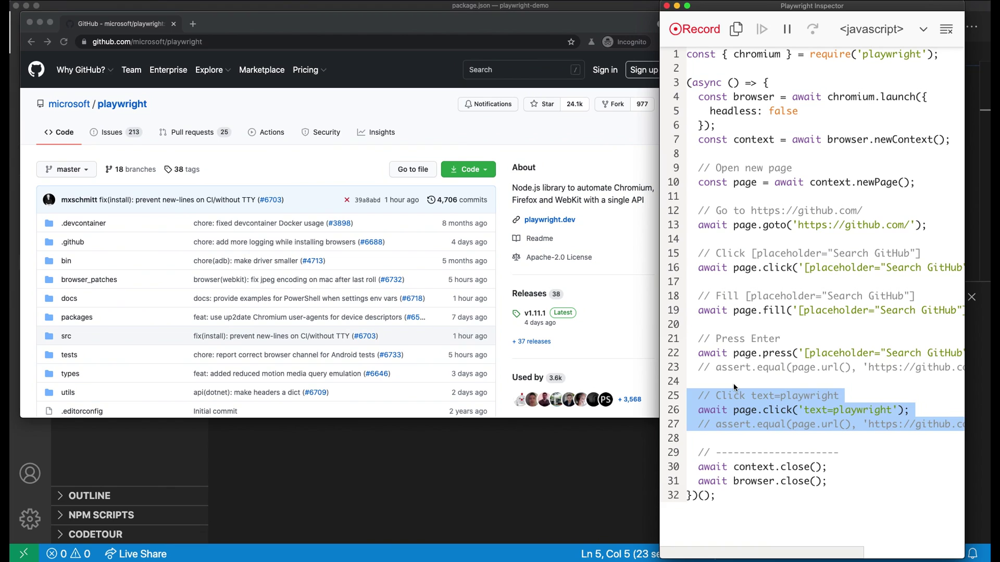
click(883, 37)
Regenerate the recorded GitHub search script as python, then as csharp.
click(871, 67)
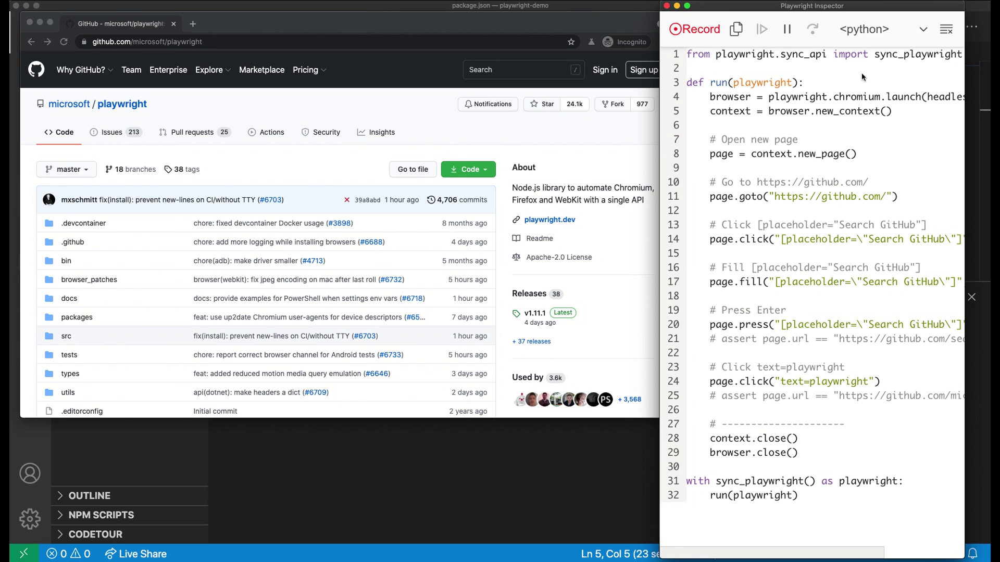
click(873, 29)
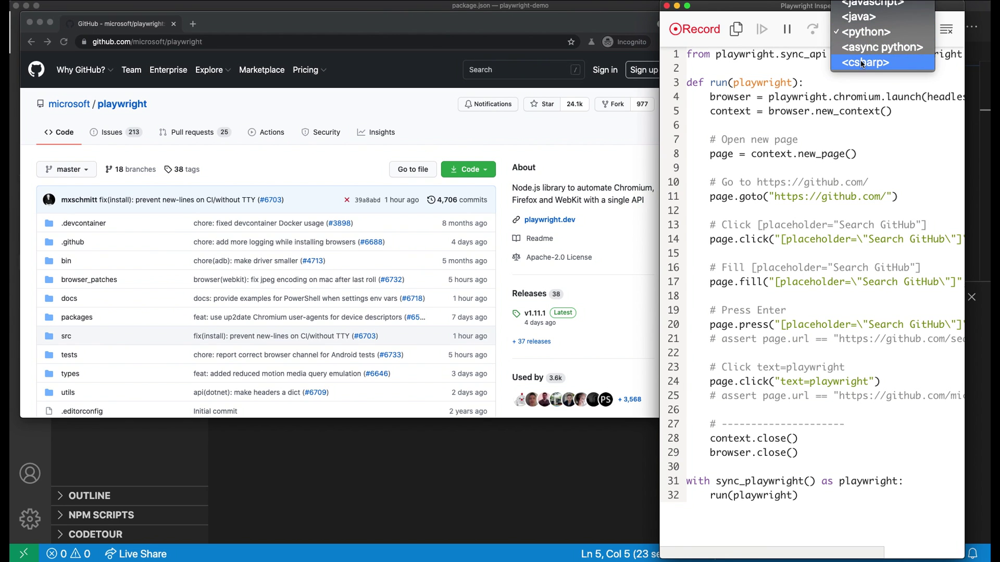
click(860, 65)
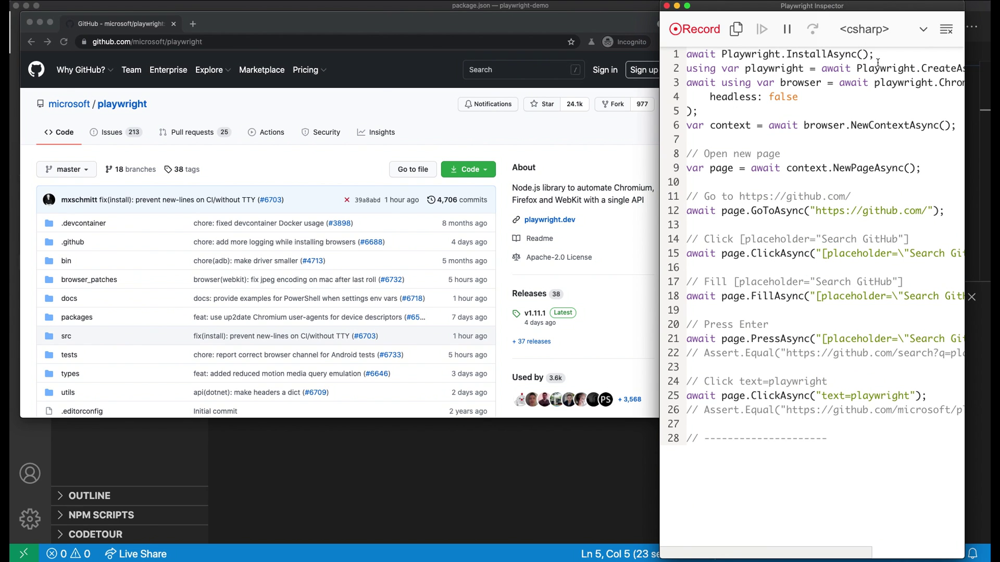